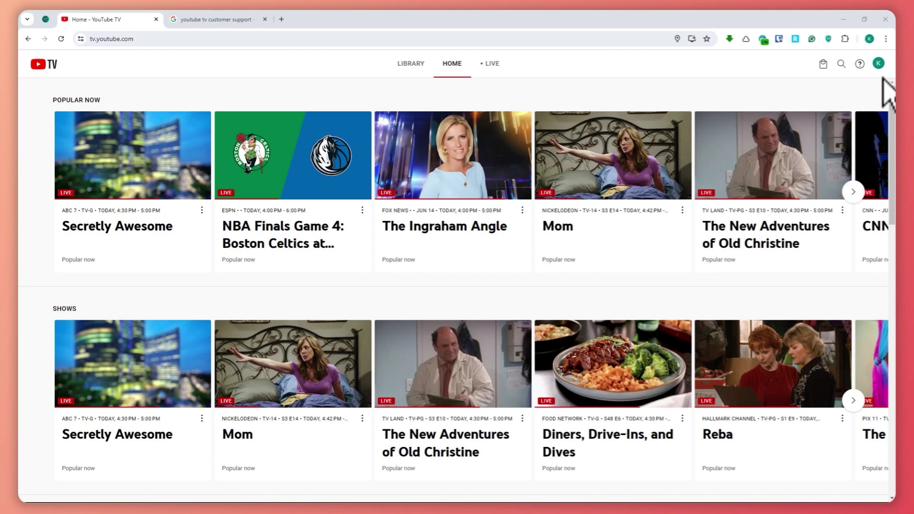
Keep tv.youtube.com's location access on 'Continue allowing' and bring up Chrome's main menu.
left_click(677, 38)
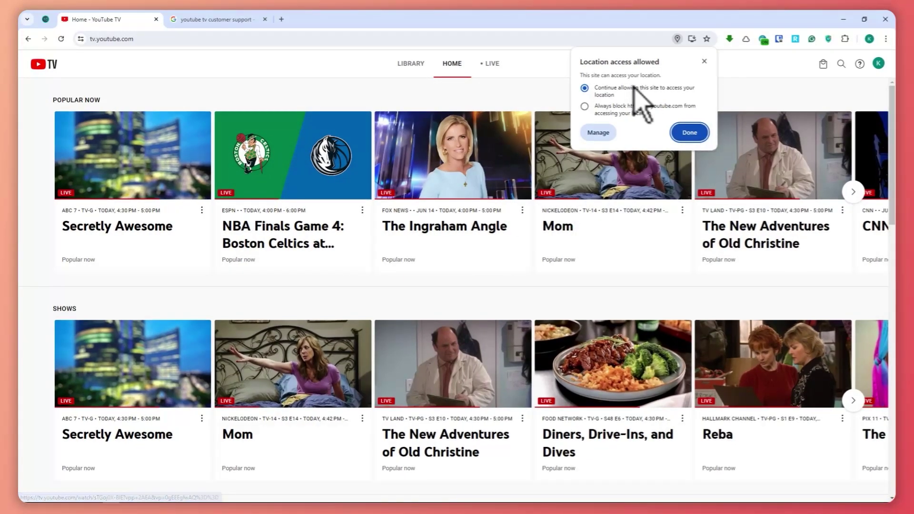
left_click(748, 95)
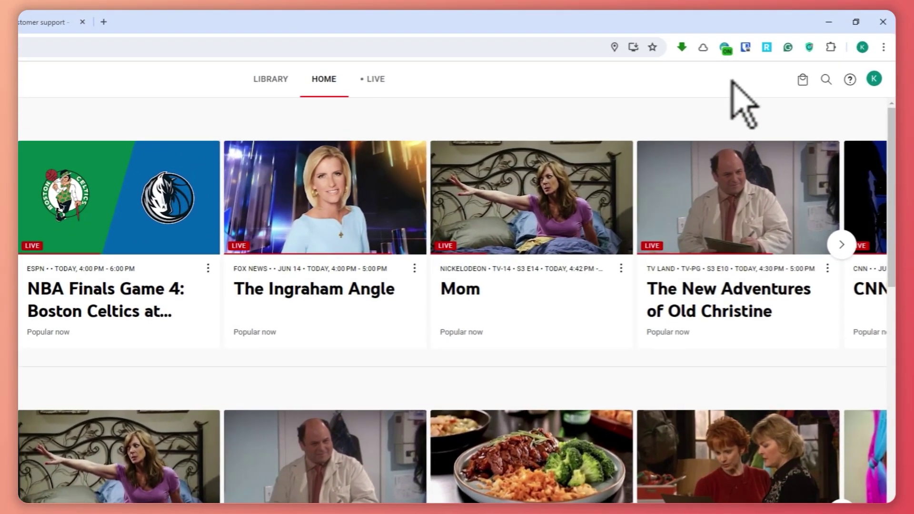
left_click(882, 47)
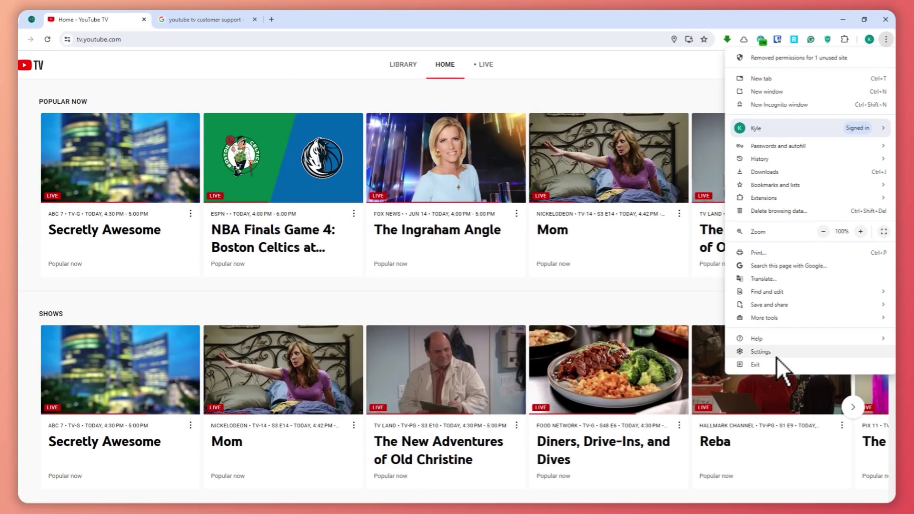
Search Chrome settings for 'site' and open the Site settings page for tv.youtube.com.
left_click(744, 444)
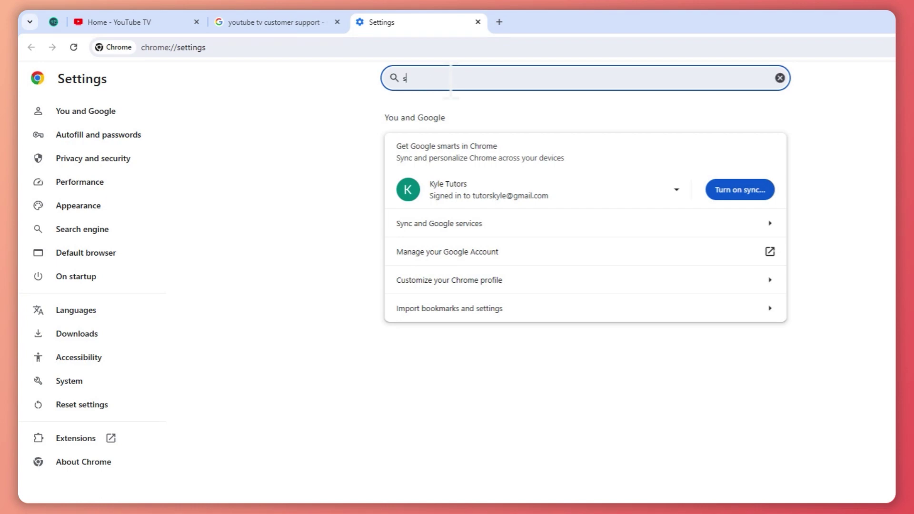
left_click(450, 79)
type("site")
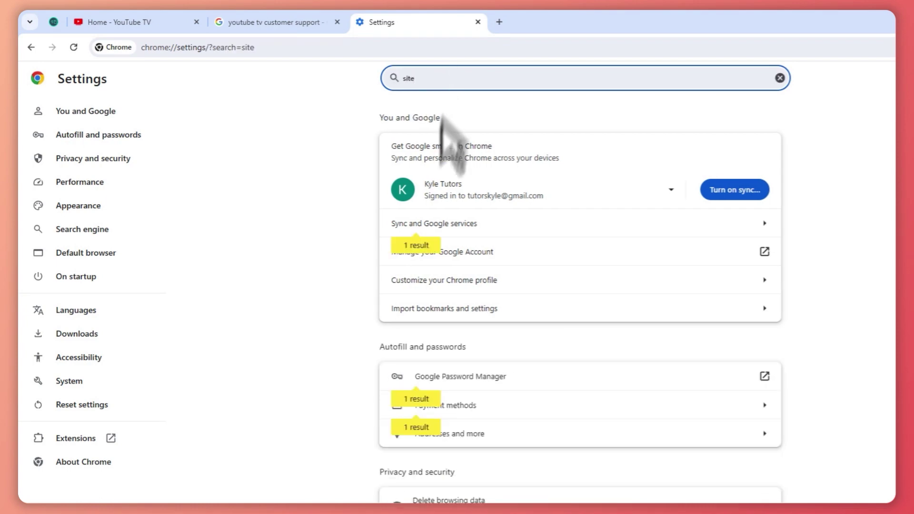
scroll(529, 333, "down", 5)
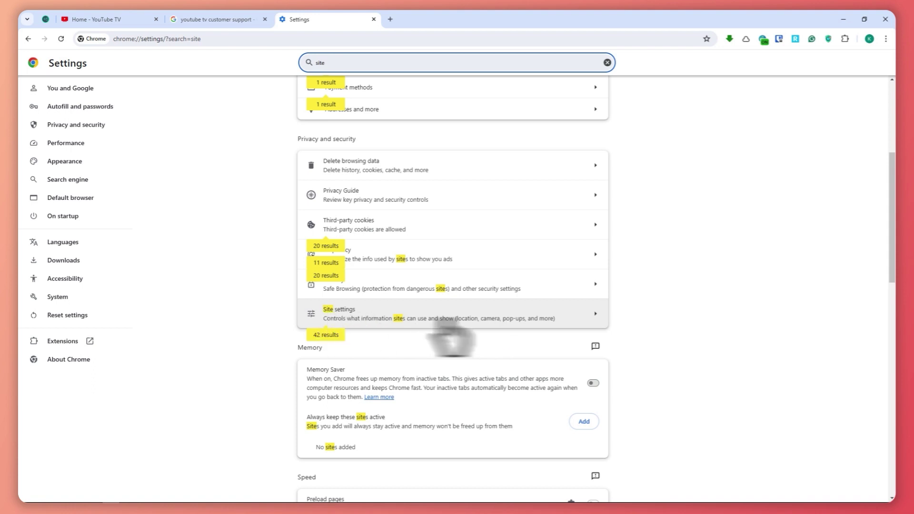
left_click(445, 318)
scroll(455, 322, "down", 1)
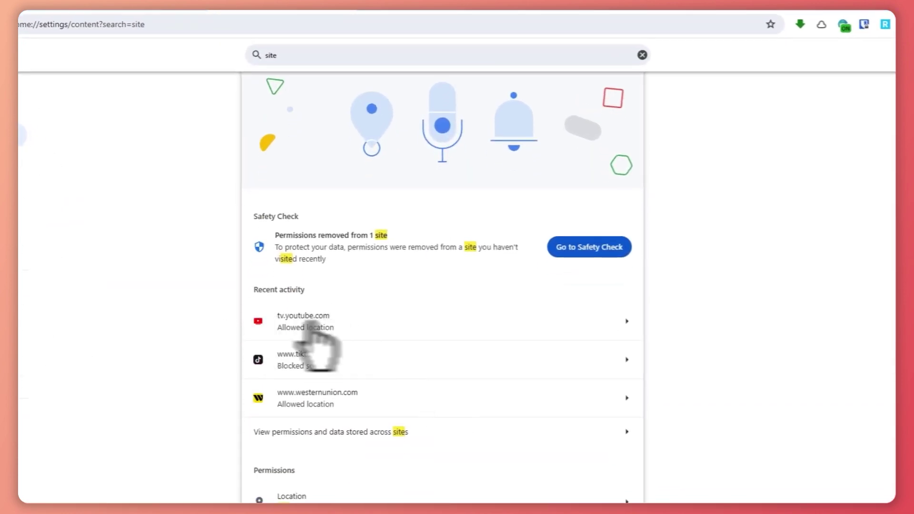
left_click(336, 322)
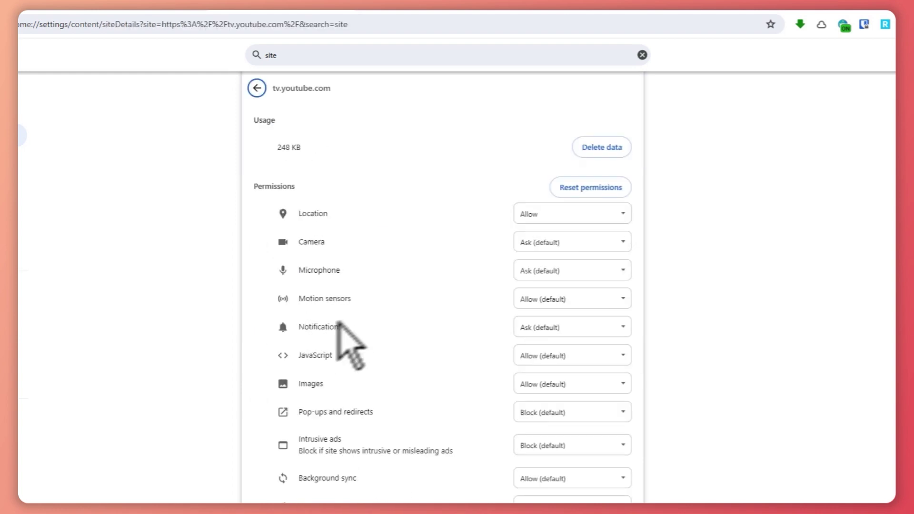
Set tv.youtube.com's Location permission to Allow.
left_click(555, 213)
left_click(543, 239)
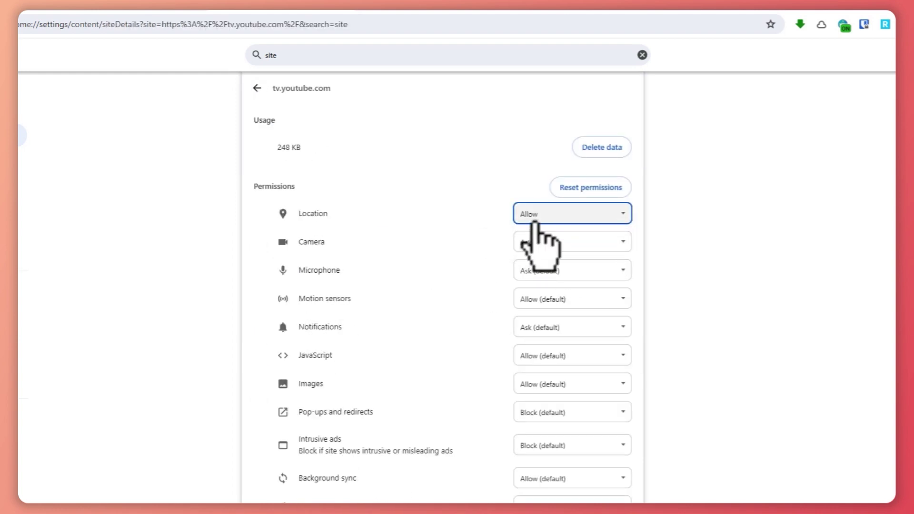
left_click(534, 216)
left_click(536, 240)
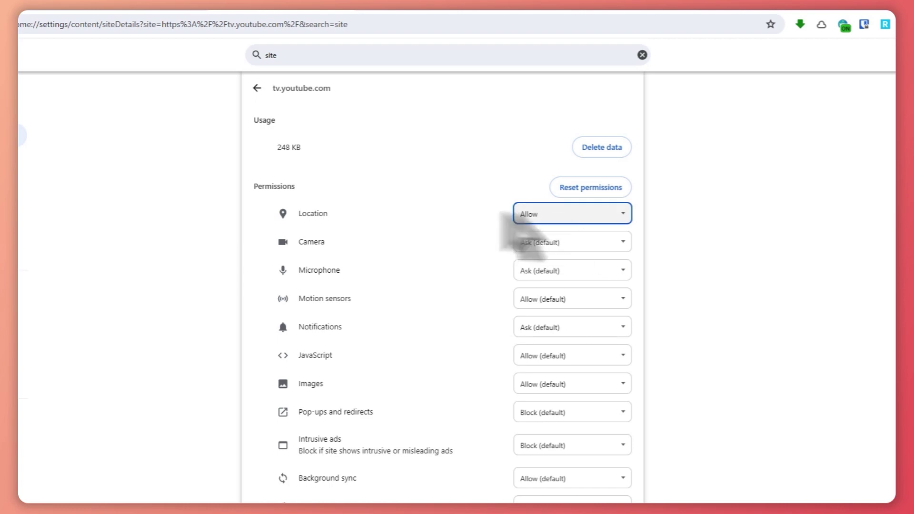
scroll(574, 347, "down", 5)
scroll(578, 343, "down", 5)
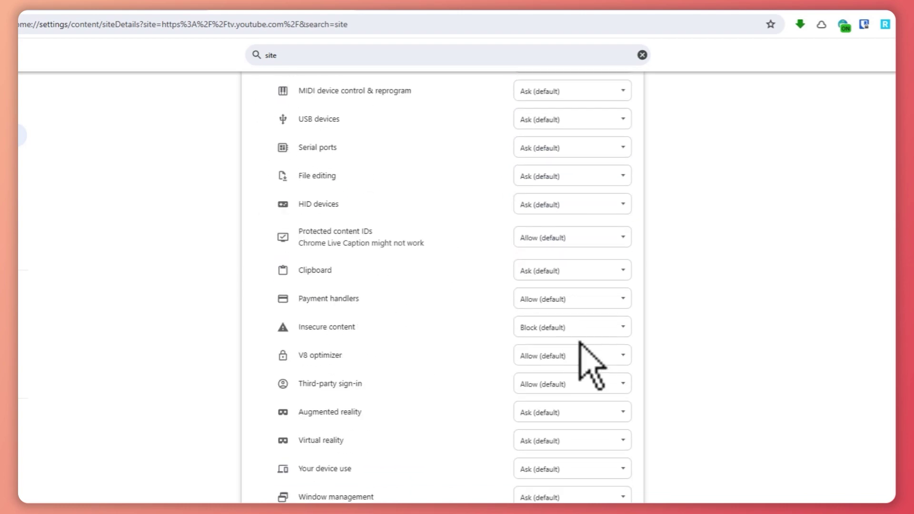
scroll(587, 359, "up", 10)
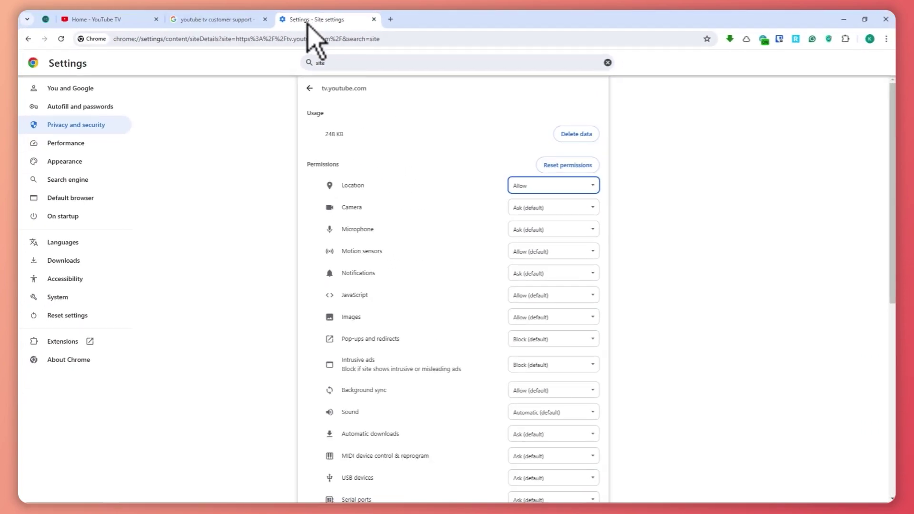
Close the browser settings tab and go to YouTube TV's Area settings.
left_click(374, 19)
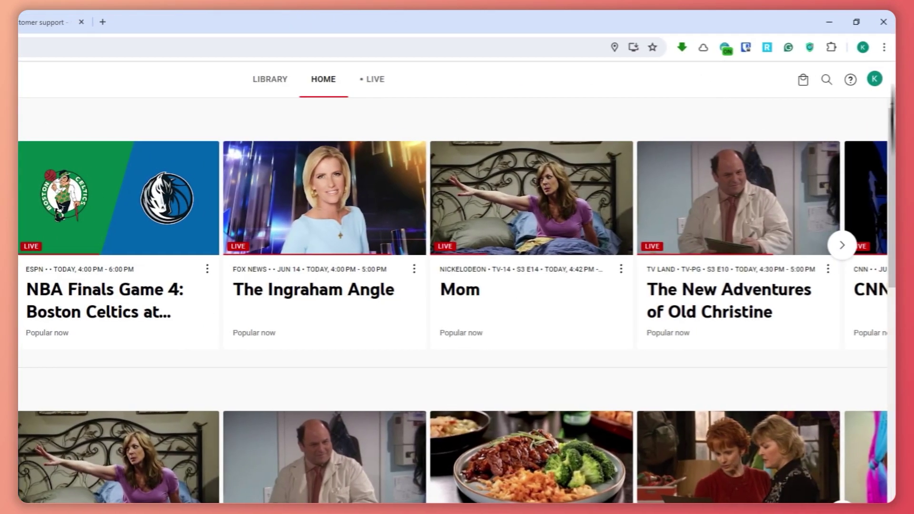
left_click(874, 79)
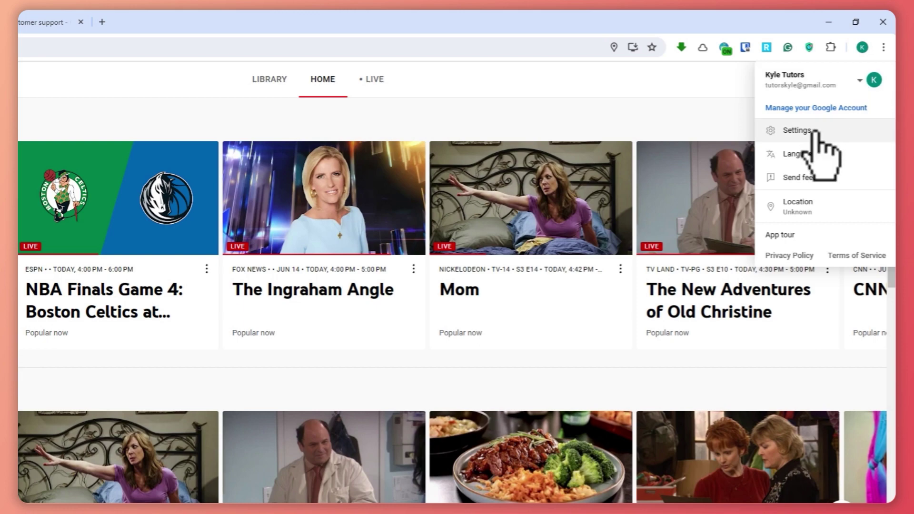
left_click(815, 130)
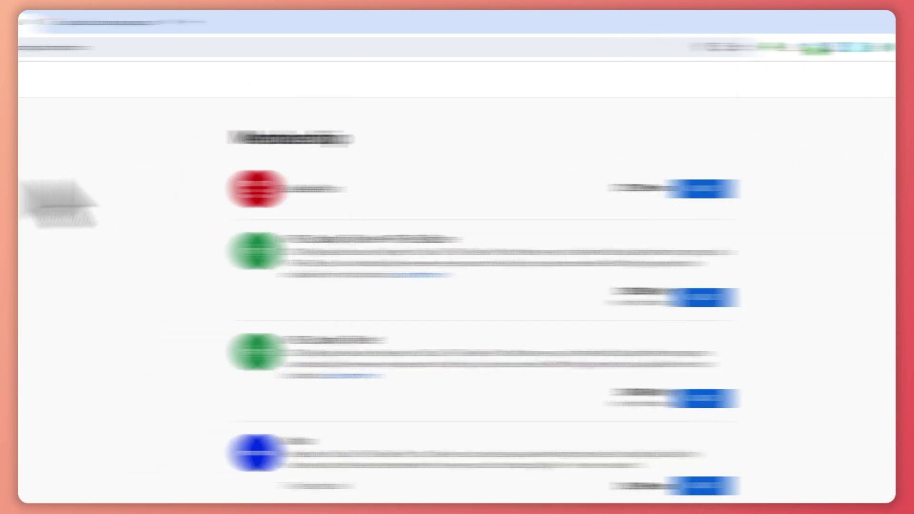
left_click(71, 227)
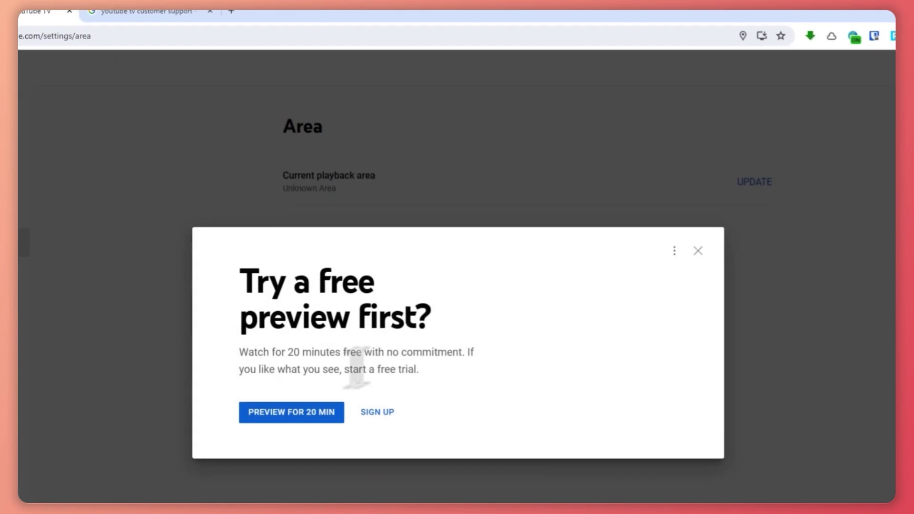
Dismiss the free-preview offer and run UPDATE LOCATION for the playback area.
left_click(673, 243)
left_click(707, 178)
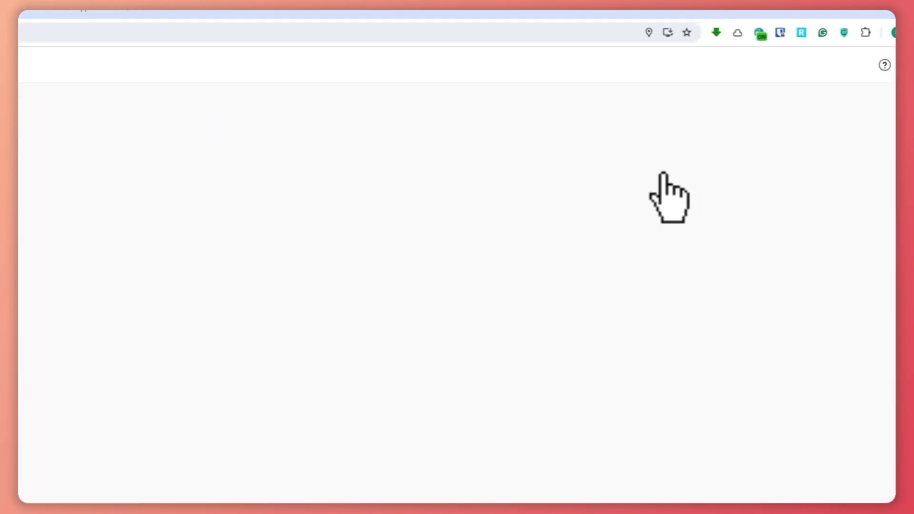
left_click(563, 234)
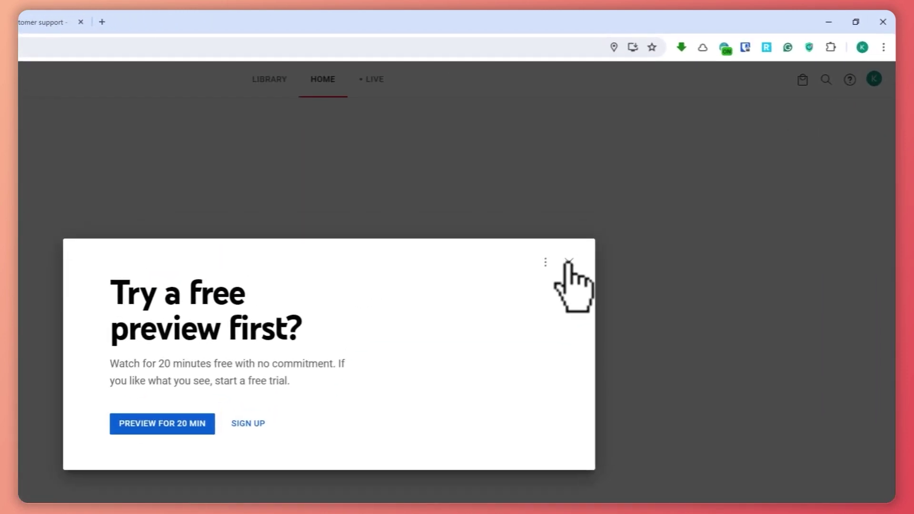
Check the playback location from the account menu, dismissing the free-preview prompt each time.
left_click(569, 262)
left_click(874, 79)
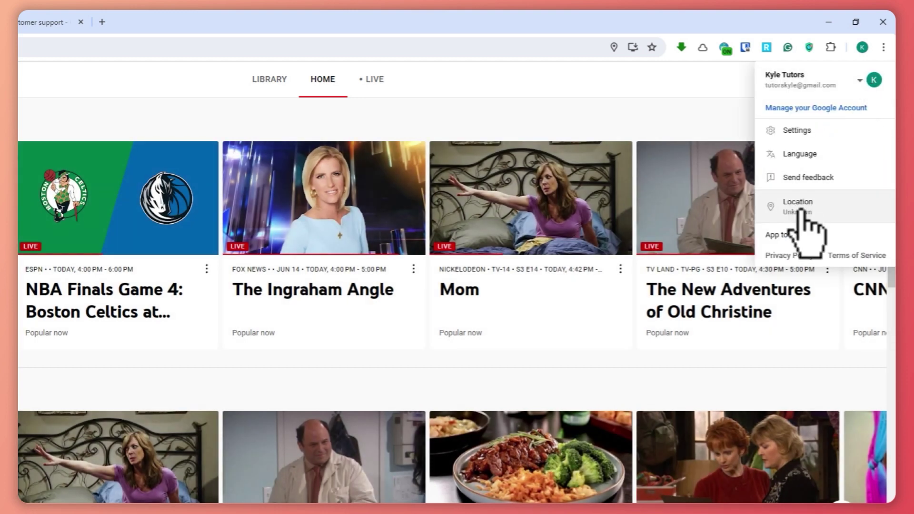
left_click(801, 209)
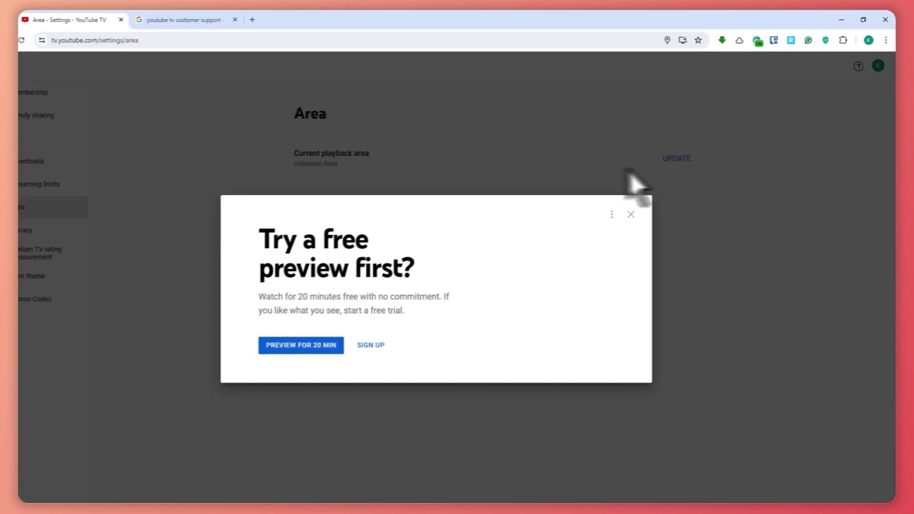
left_click(641, 199)
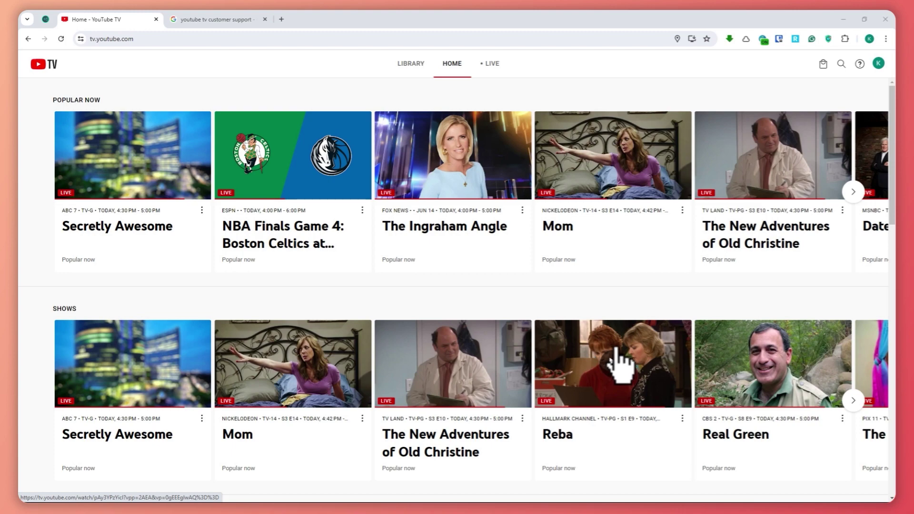
Review Chrome's delete browsing data options in settings without clearing anything.
left_click(885, 38)
left_click(773, 346)
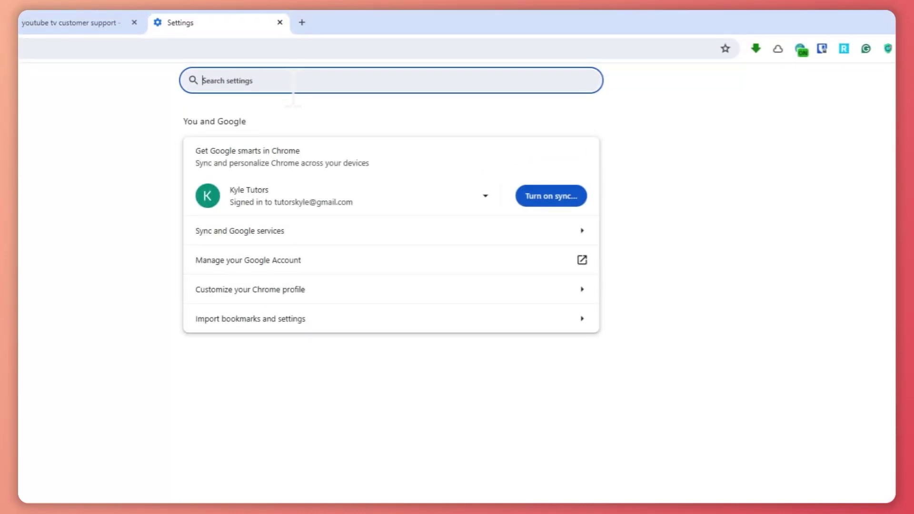
key("BackSpace")
type("he")
left_click(358, 118)
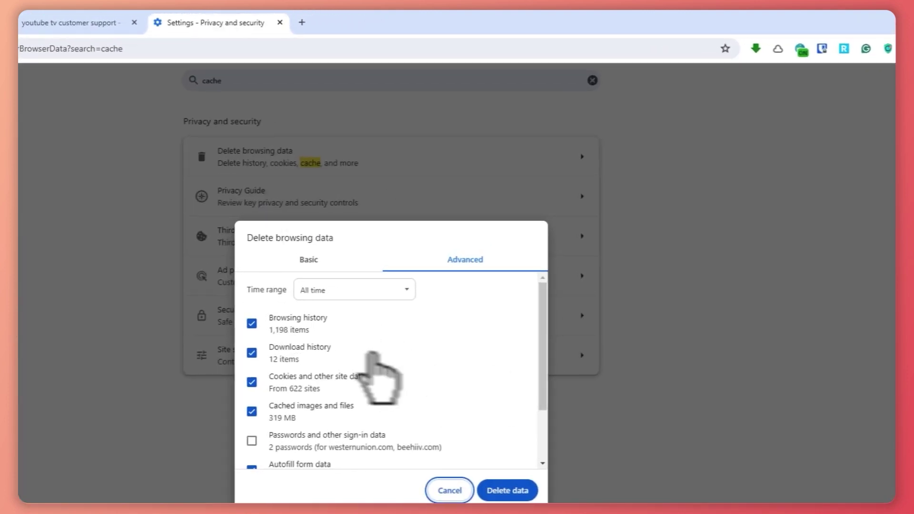
scroll(376, 366, "down", 1)
scroll(273, 381, "up", 1)
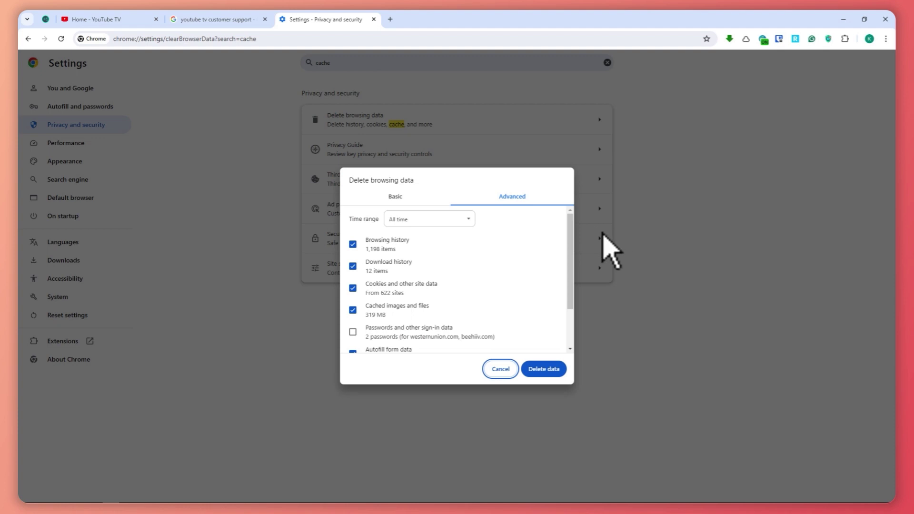
key("Escape")
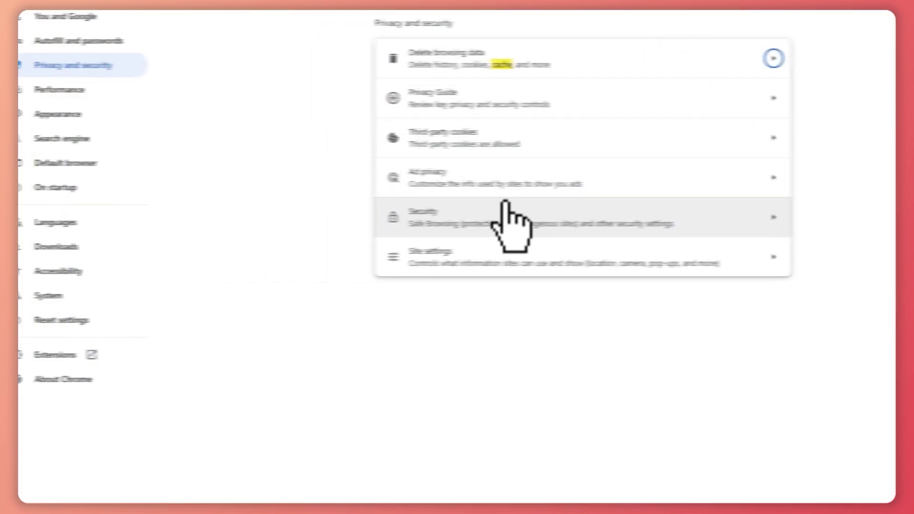
Open tv.youtube.com's site settings, cancel deleting its 265 KB data, and return to YouTube TV.
left_click(274, 252)
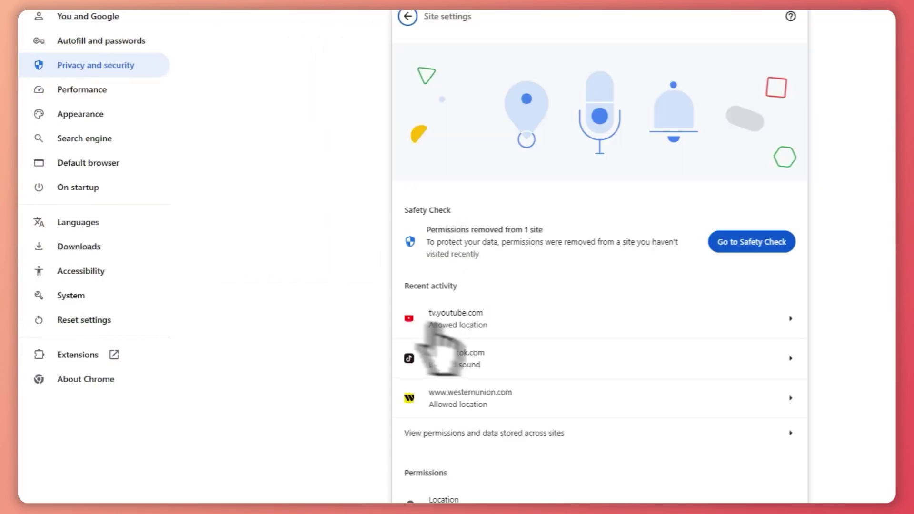
left_click(490, 323)
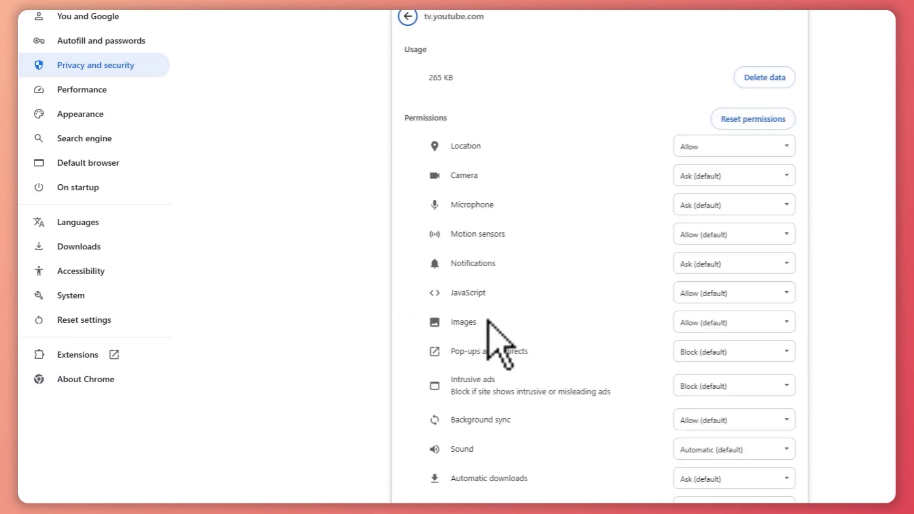
left_click(467, 78)
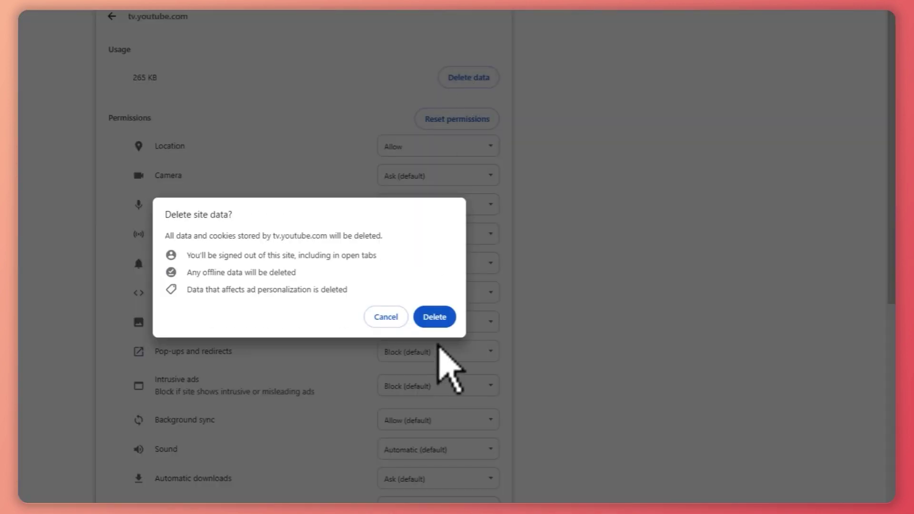
left_click(395, 317)
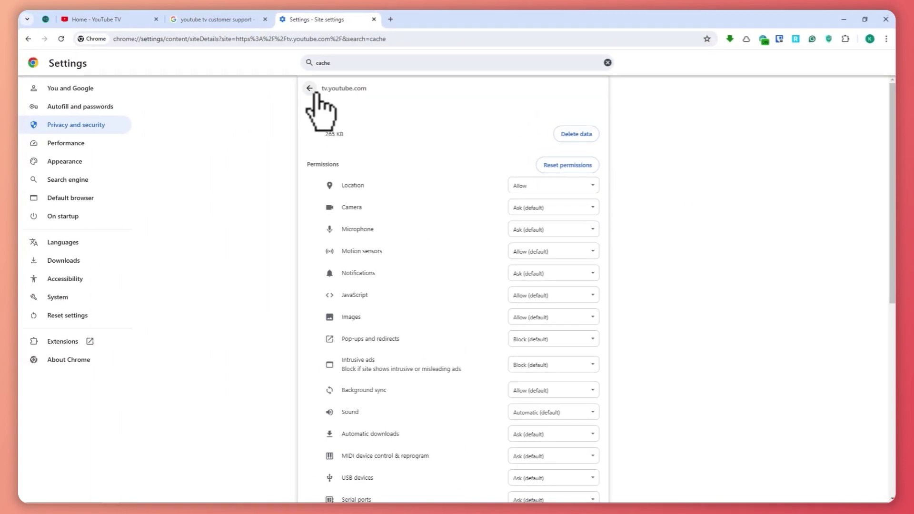
left_click(145, 19)
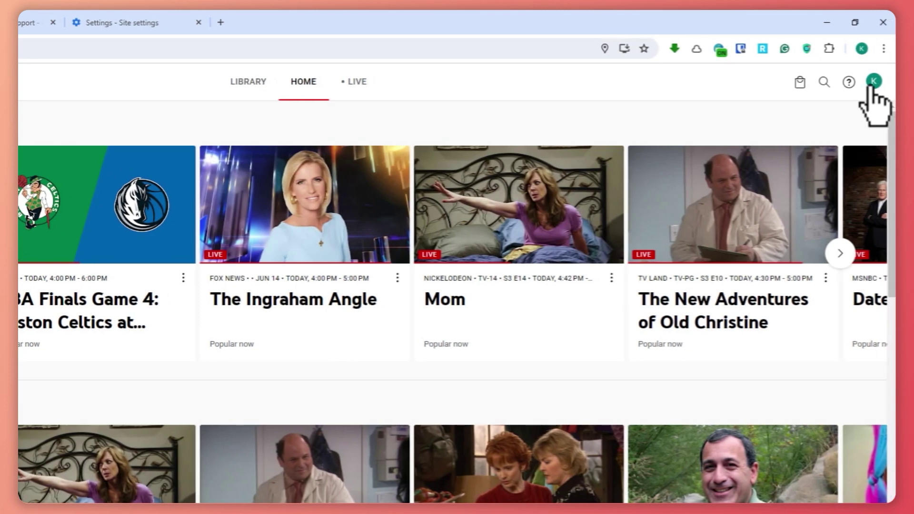
left_click(873, 84)
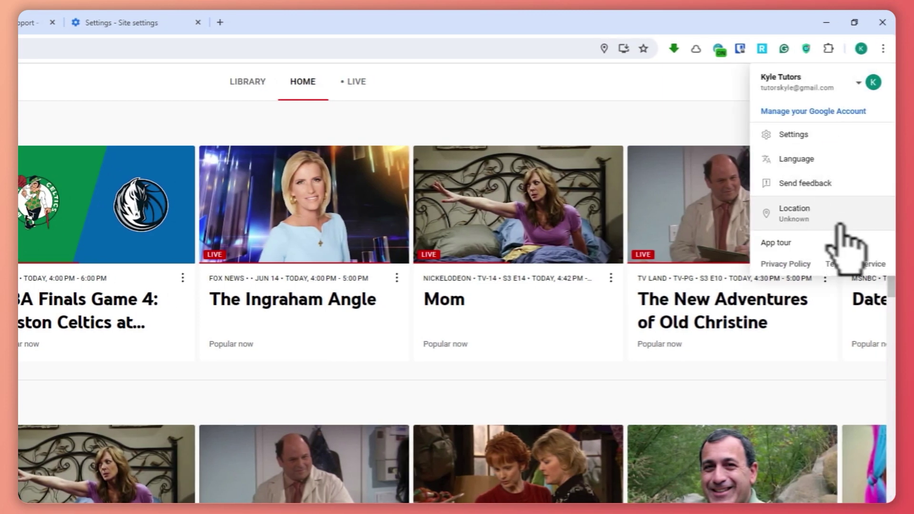
left_click(804, 220)
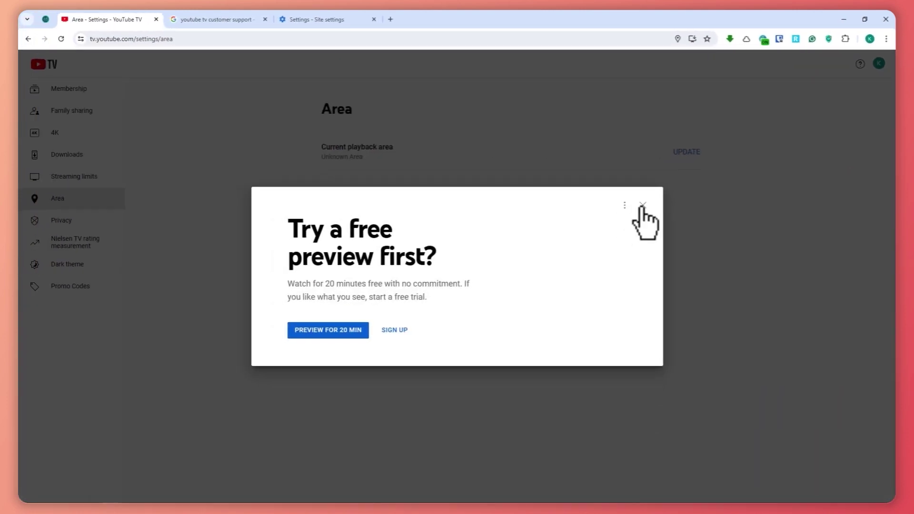
left_click(639, 206)
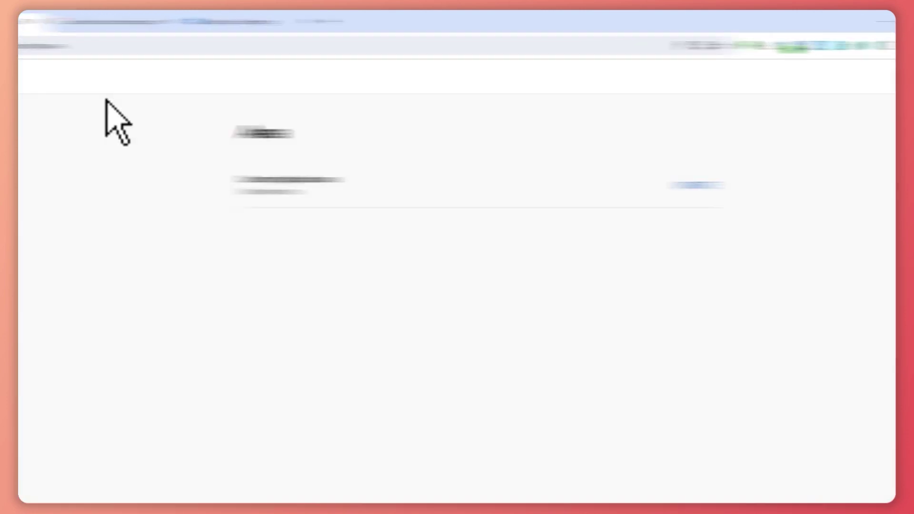
left_click(54, 82)
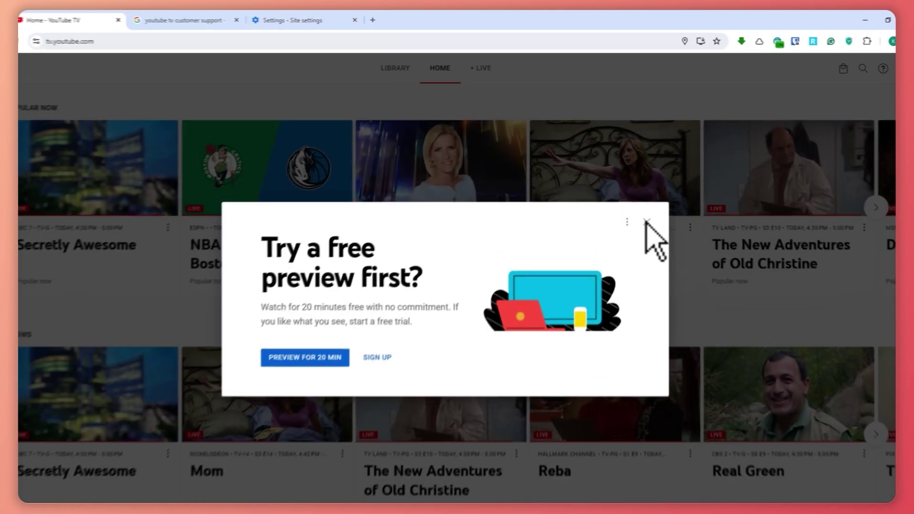
left_click(642, 205)
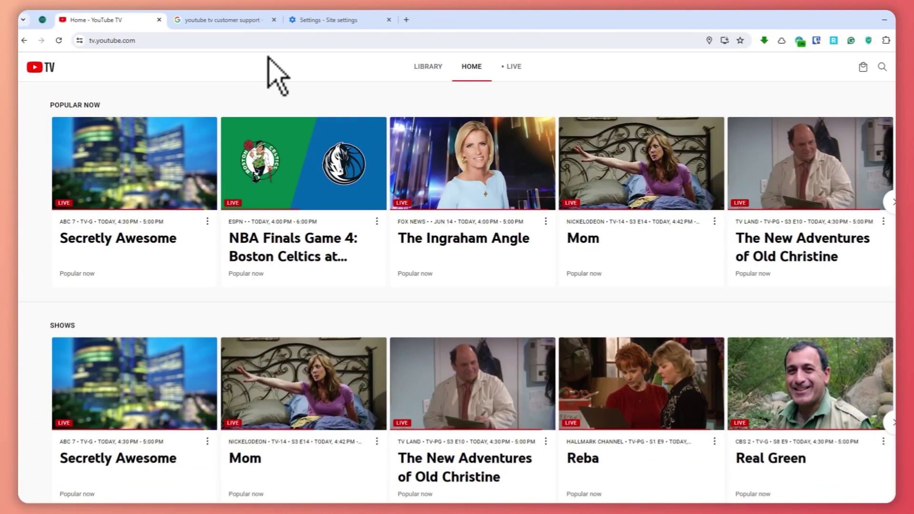
Open YouTube TV Help from the search results in a new tab and go to Contact us.
left_click(90, 22)
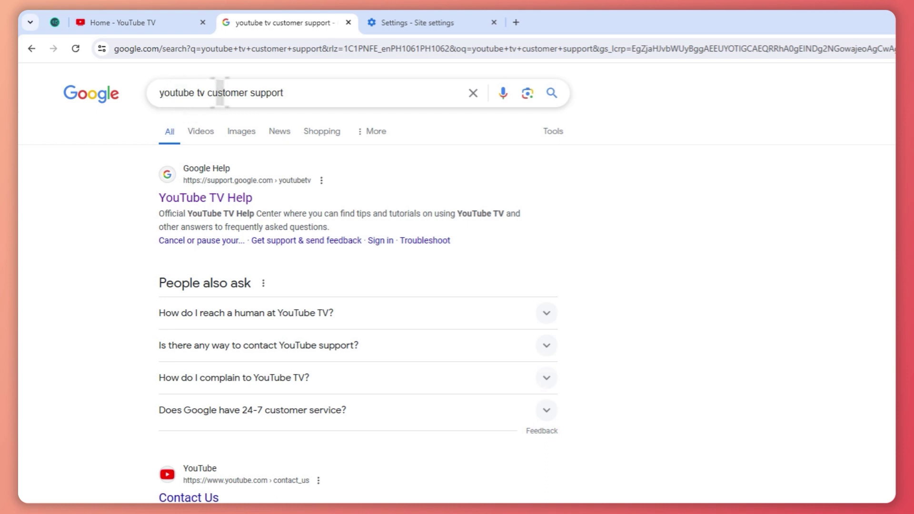
right_click(209, 201)
left_click(262, 214)
left_click(433, 20)
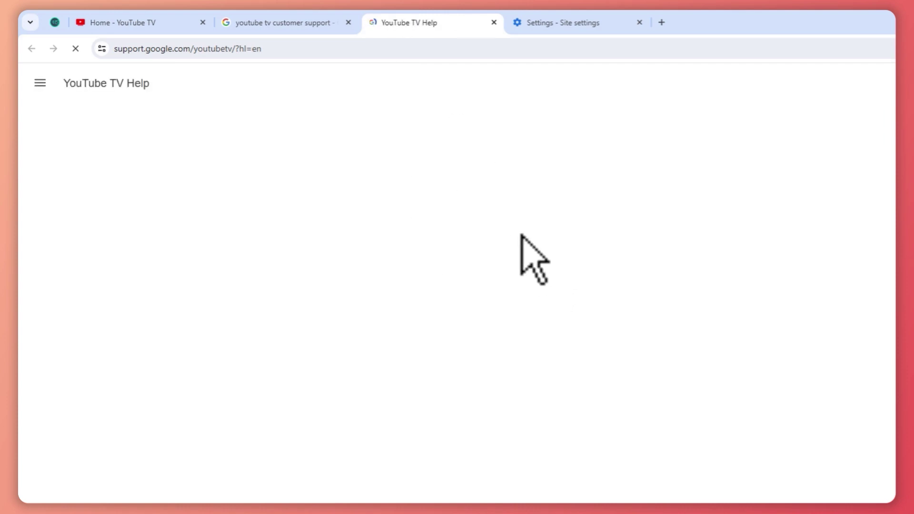
scroll(547, 167, "down", 5)
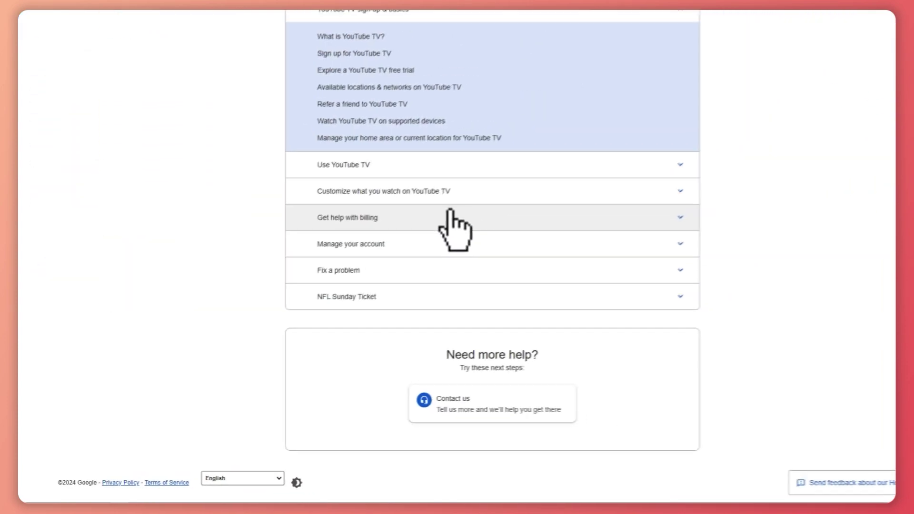
left_click(484, 409)
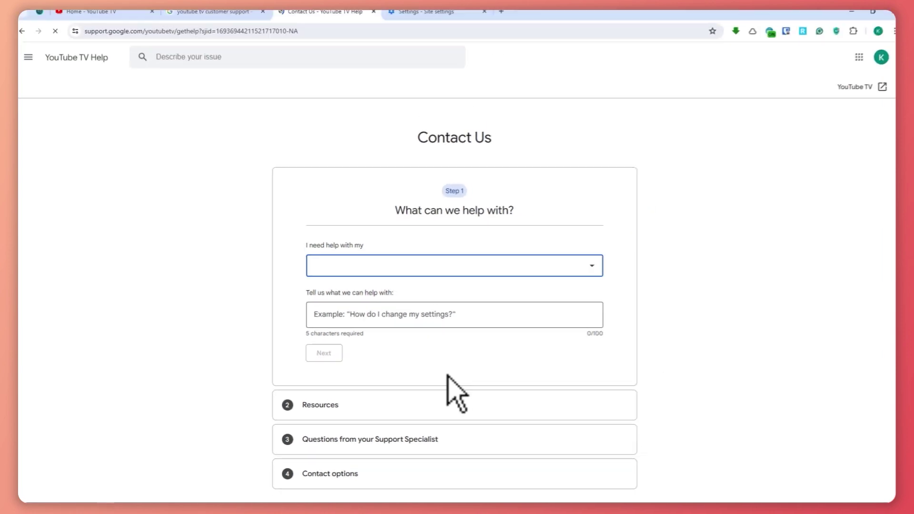
Choose YouTube TV as the help topic and describe the issue as 'I have problem with my location'.
scroll(451, 368, "down", 2)
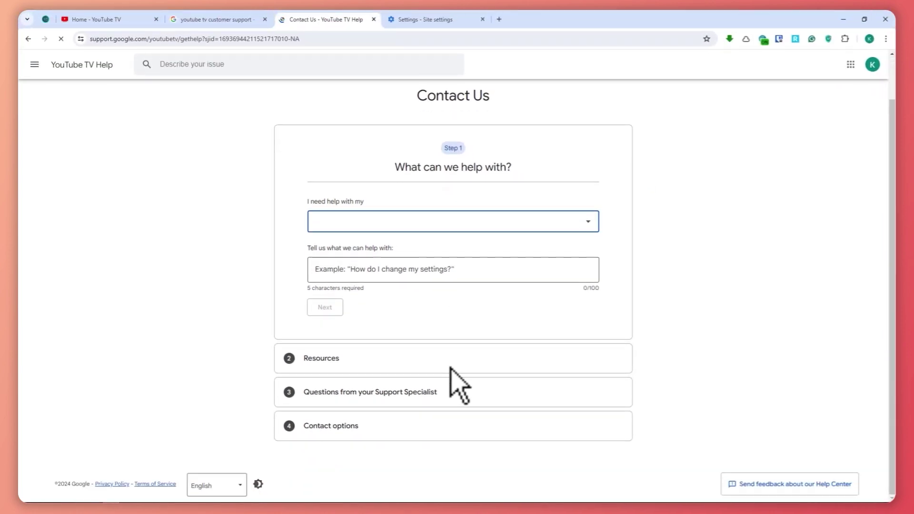
left_click(414, 222)
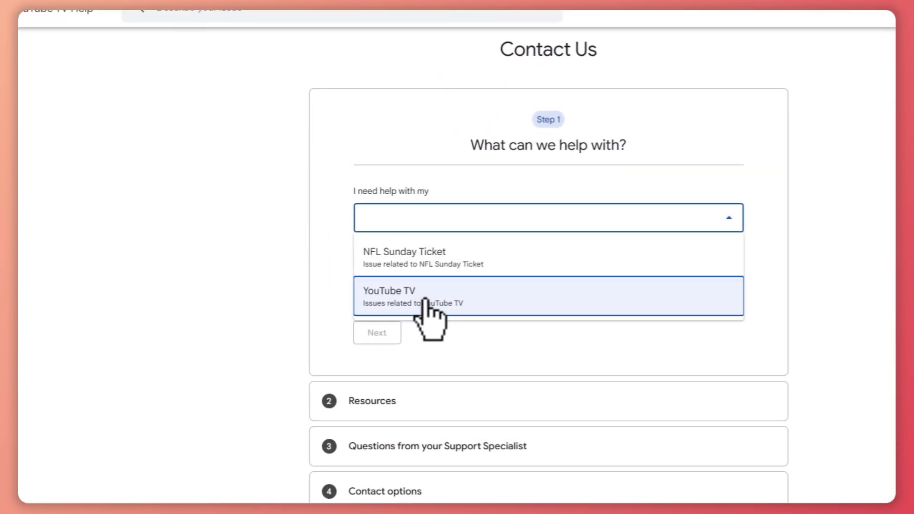
left_click(369, 276)
left_click(518, 284)
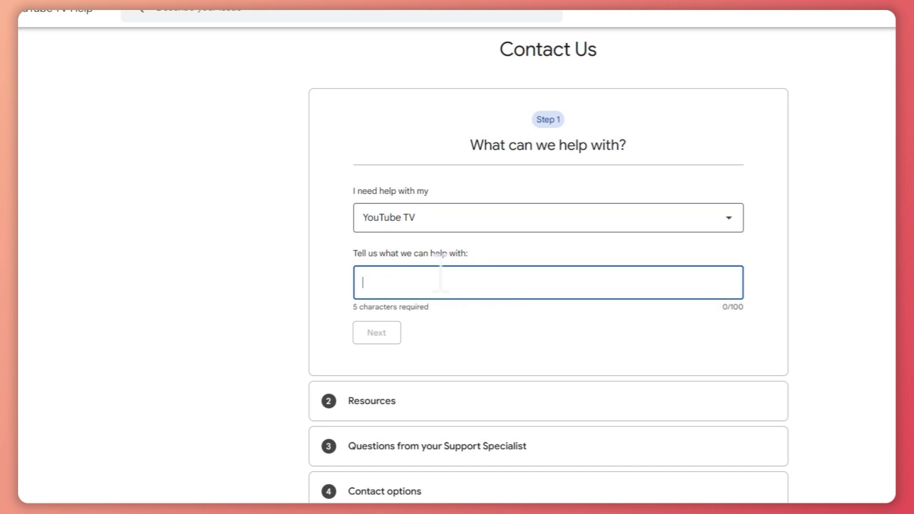
type("I ")
type("have probl")
type("em wit")
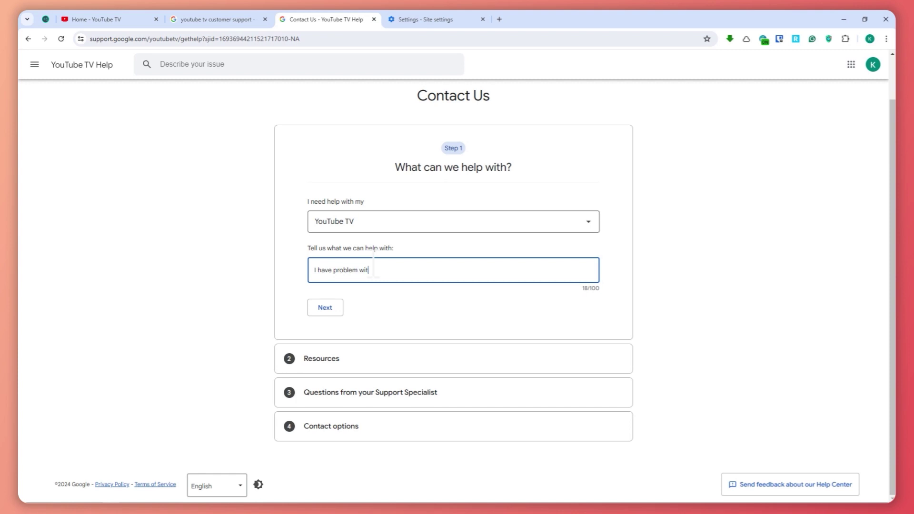
type("h my location")
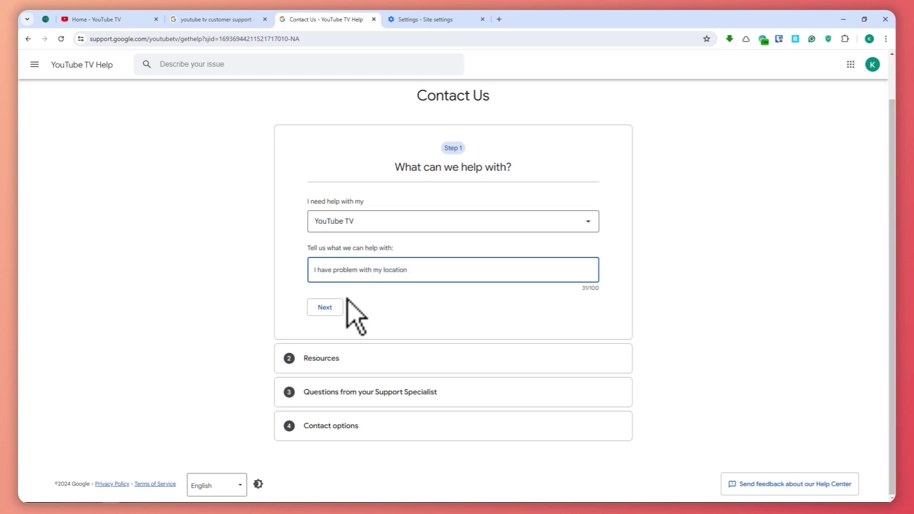
Submit the description and pick Problem with location, then Other, as the issue.
left_click(335, 307)
left_click(405, 265)
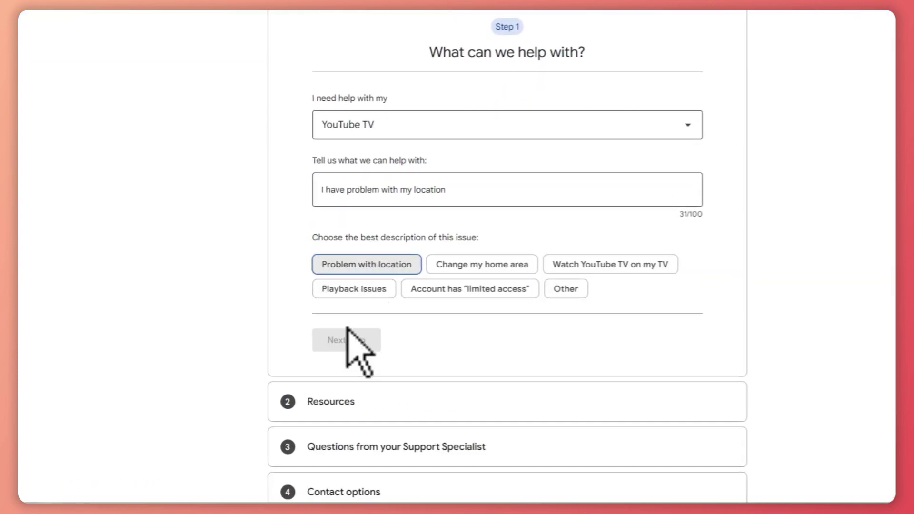
scroll(438, 235, "down", 2)
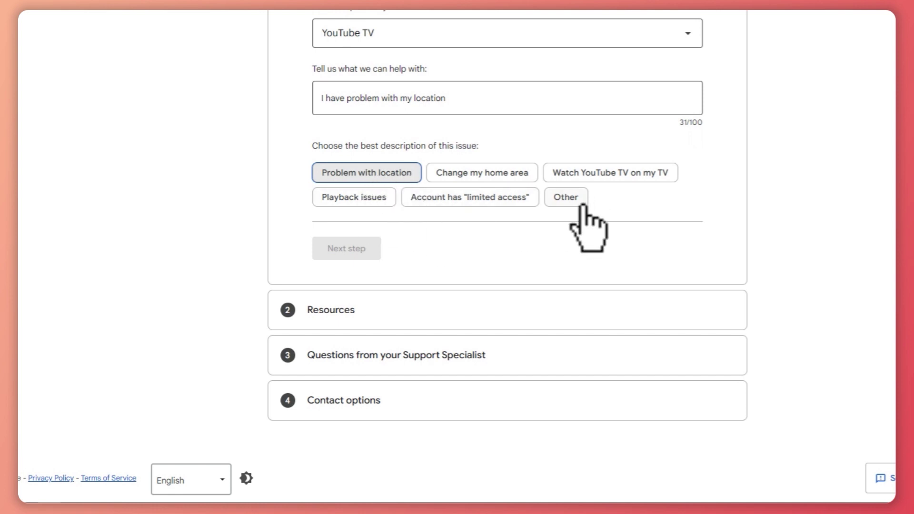
left_click(581, 204)
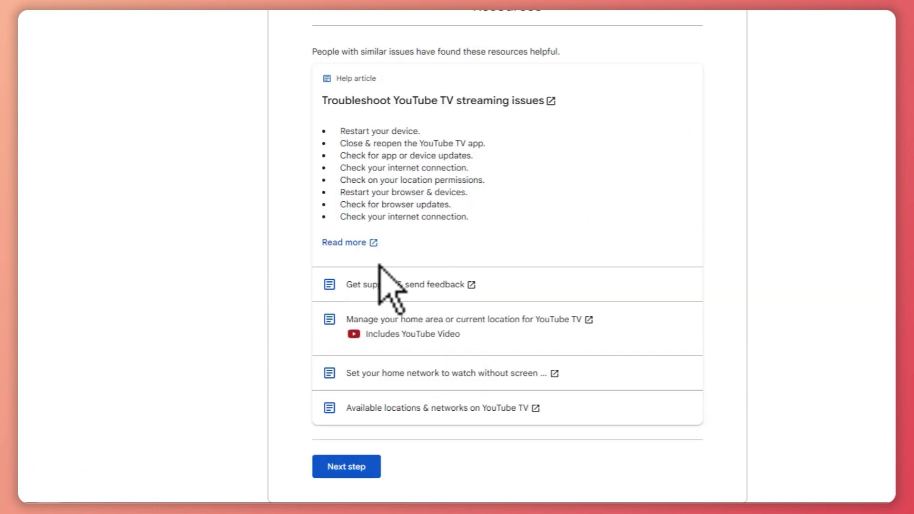
Continue past the suggested resources to Step 4, Contact options.
scroll(379, 286, "down", 4)
left_click(375, 300)
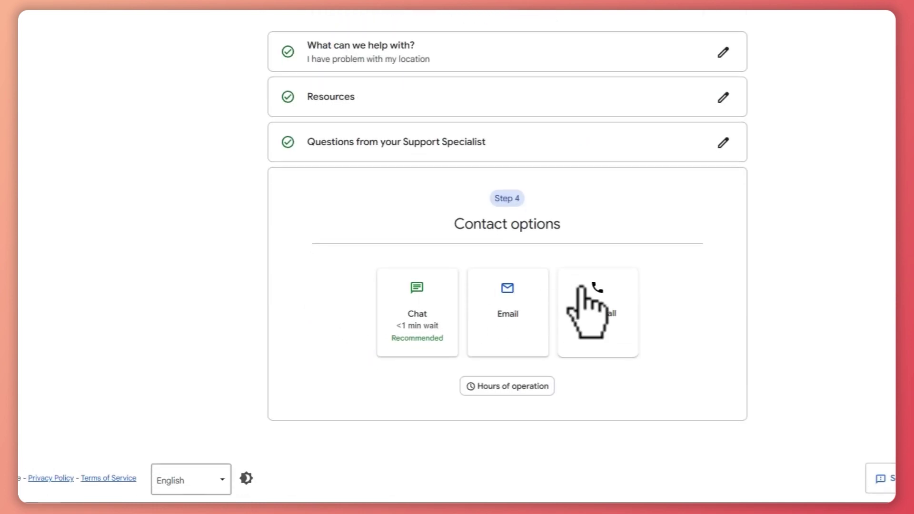